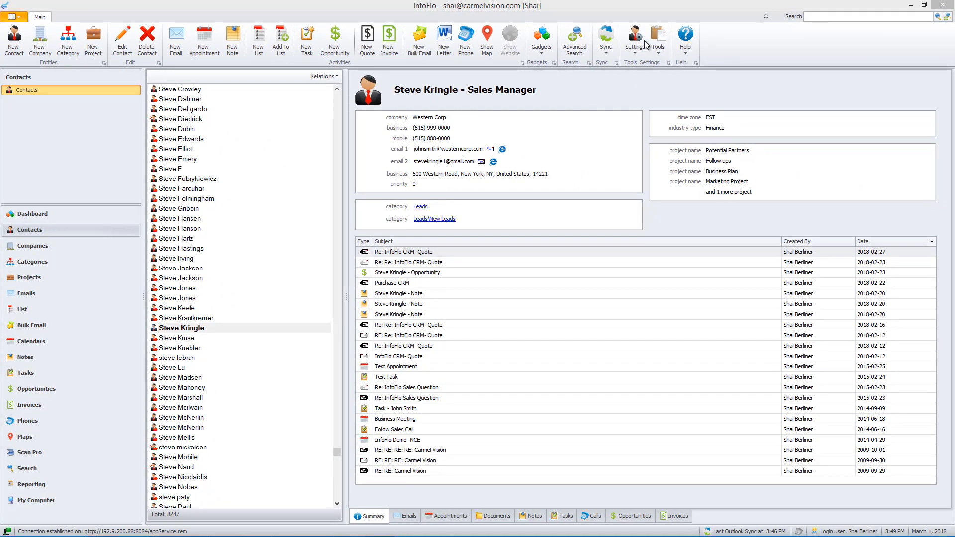
Open the preference settings and examine the custom field options for companies, contacts, projects, tasks and opportunities
click(645, 41)
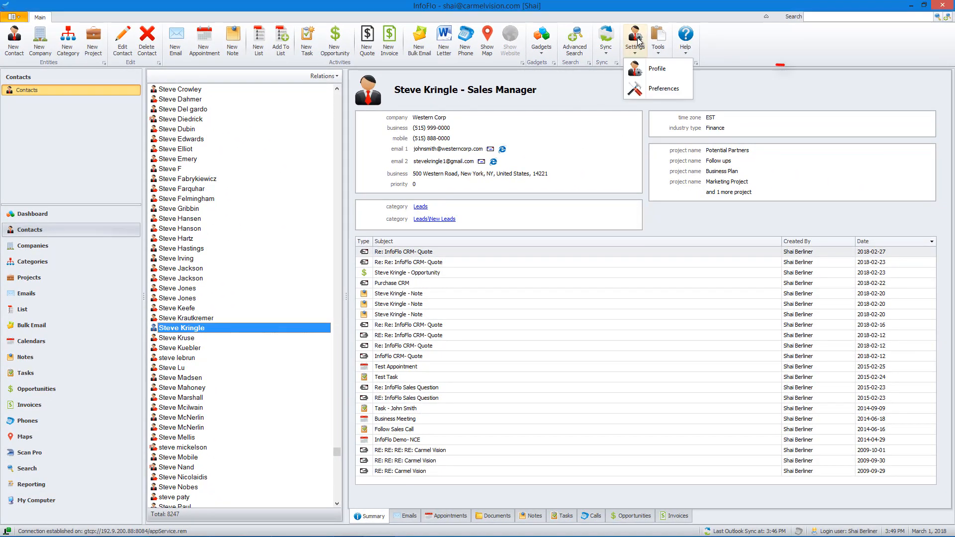
click(652, 85)
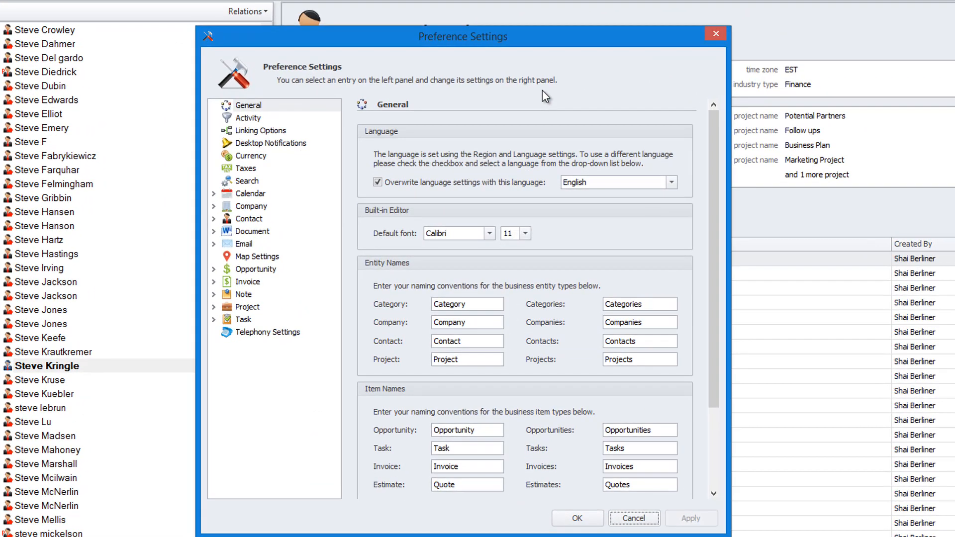
click(258, 206)
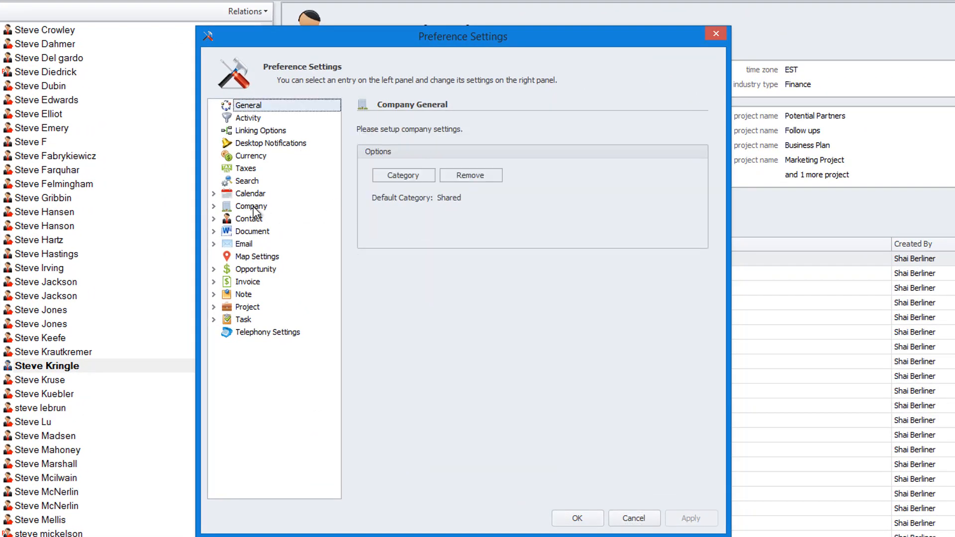
click(261, 258)
click(258, 268)
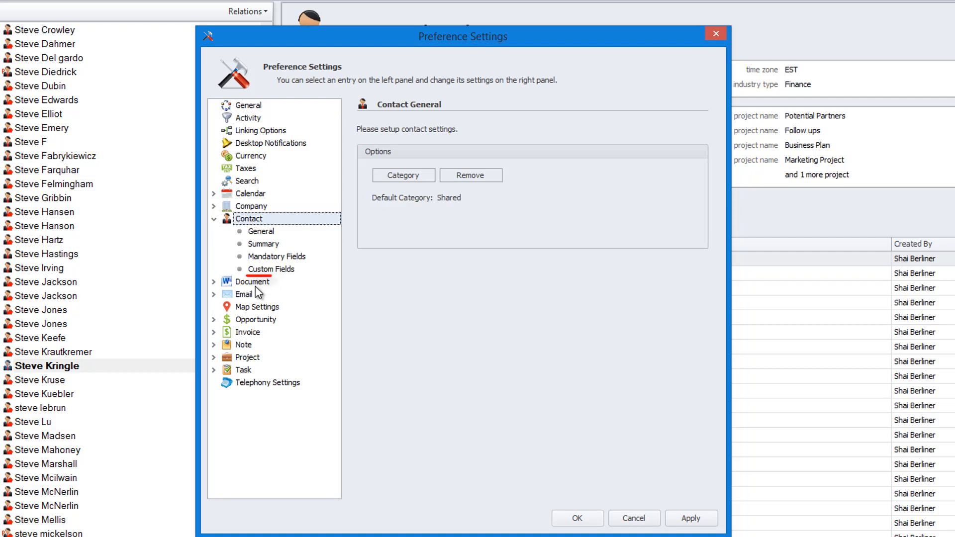
click(263, 270)
click(250, 358)
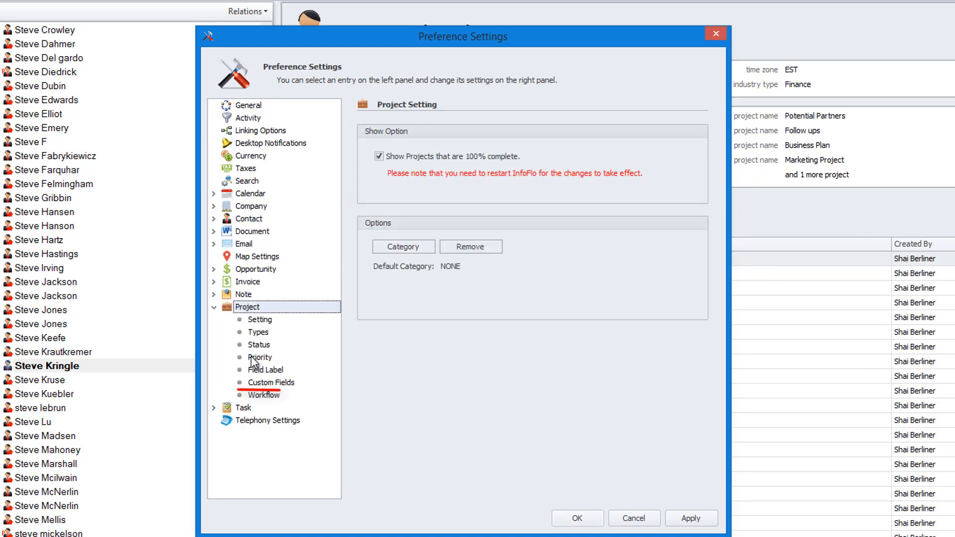
click(270, 382)
click(243, 408)
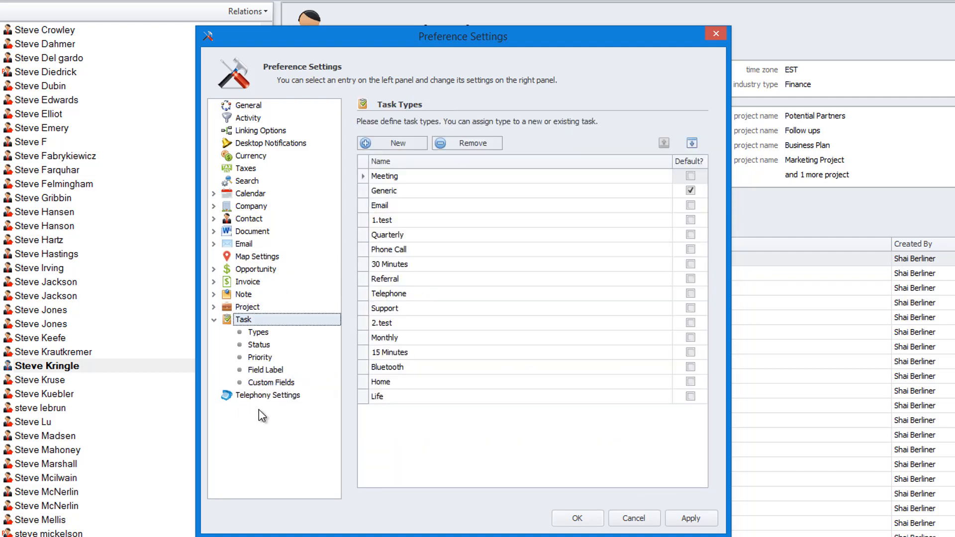
click(268, 382)
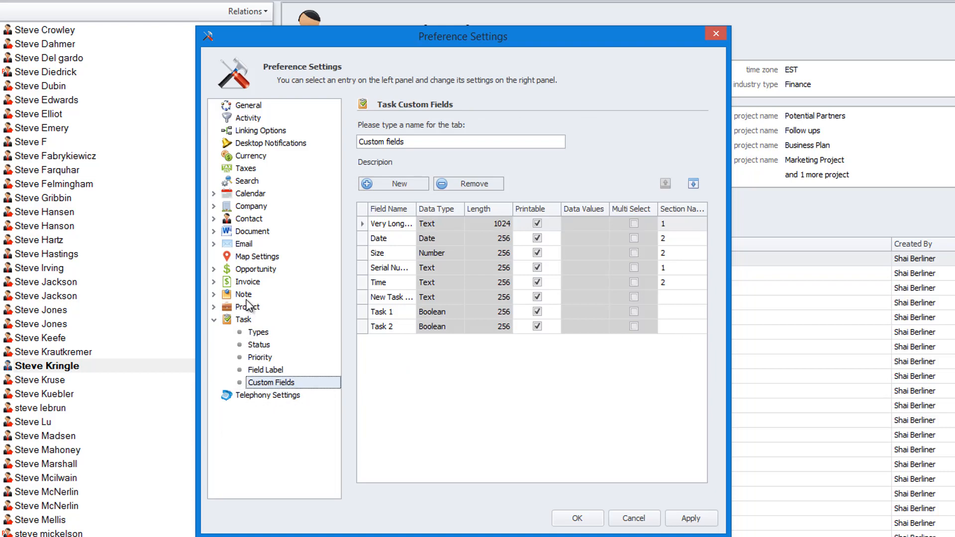
click(251, 270)
click(271, 319)
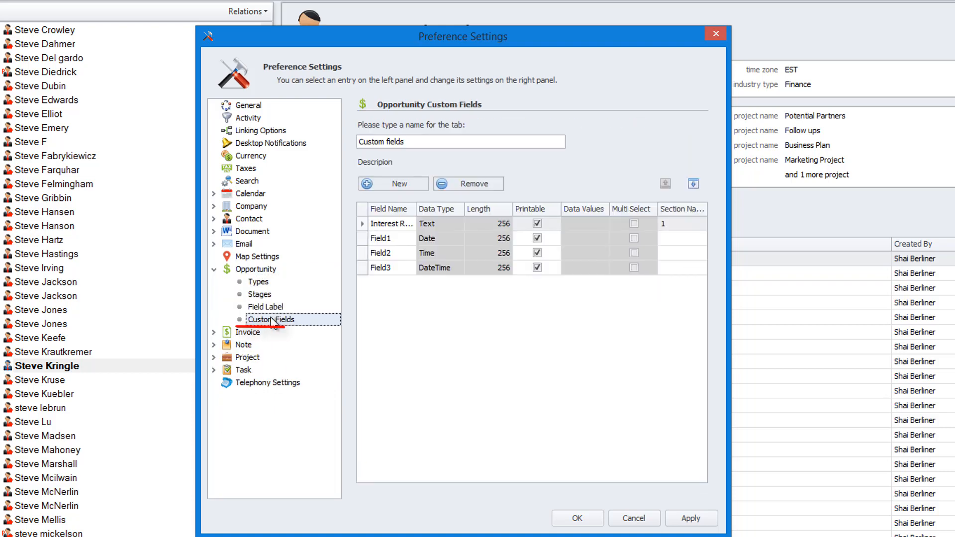
Open the contact custom fields settings and widen the preferences window so the table columns have more room
click(245, 221)
click(271, 268)
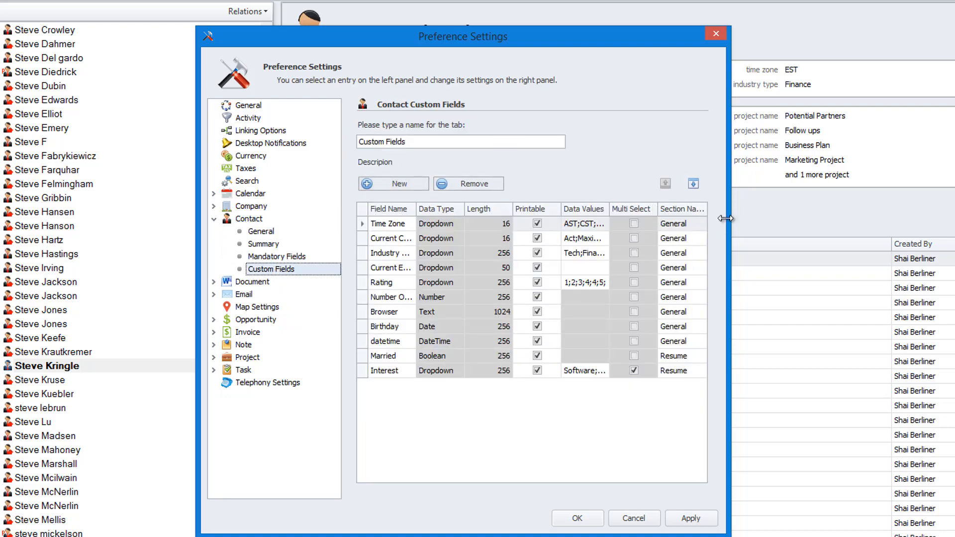
drag(729, 219, 810, 219)
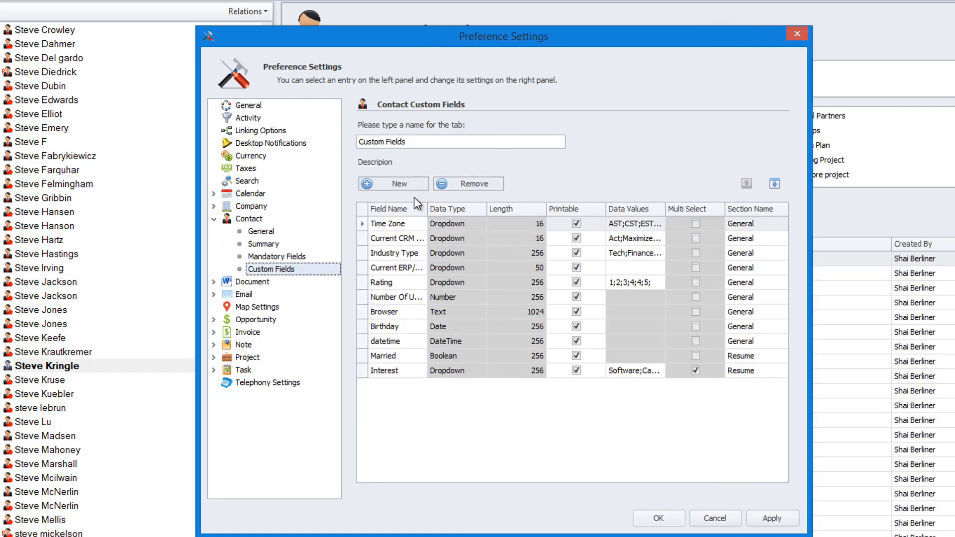
Add a new contact custom field and name it "Custom Field"
click(390, 187)
click(407, 386)
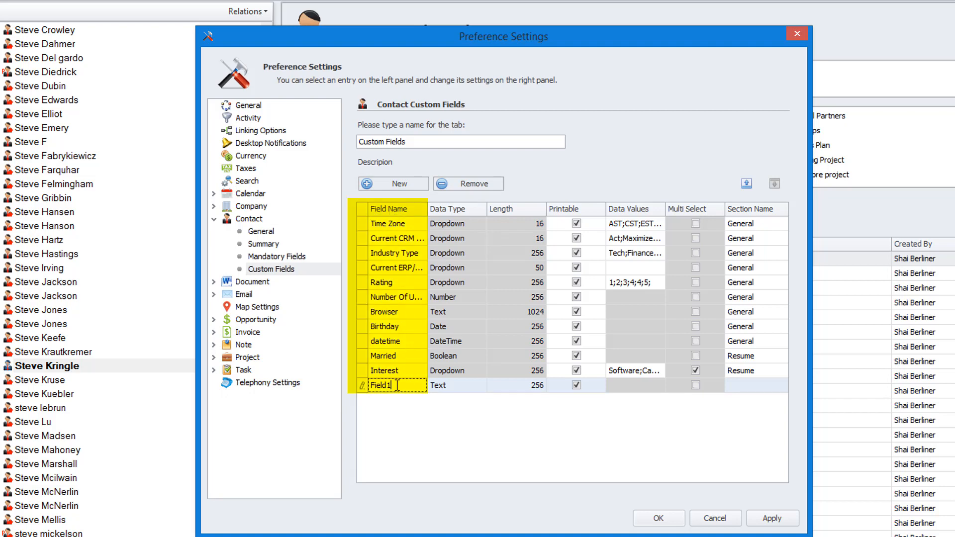
drag(397, 384, 351, 384)
text(Custom Field)
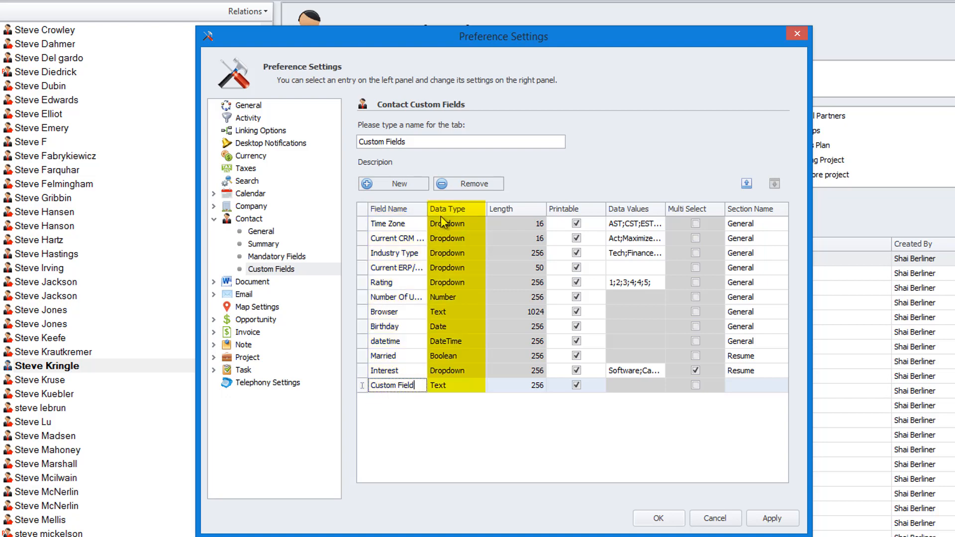
Review the data types offered for the new field and examine the Browser text field in the untitled contact's custom fields
click(452, 386)
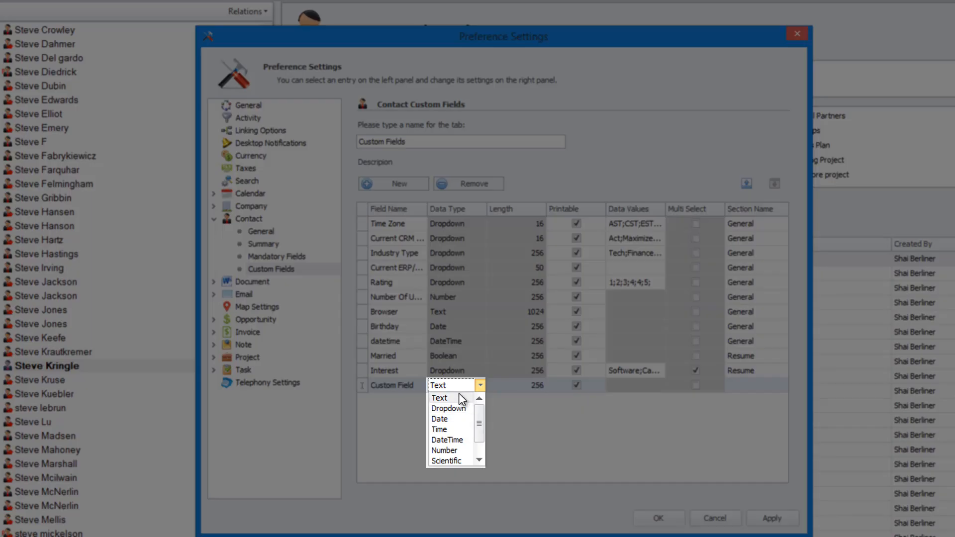
mouse_move(479, 414)
mouse_down()
mouse_move(480, 431)
mouse_move(479, 411)
mouse_up()
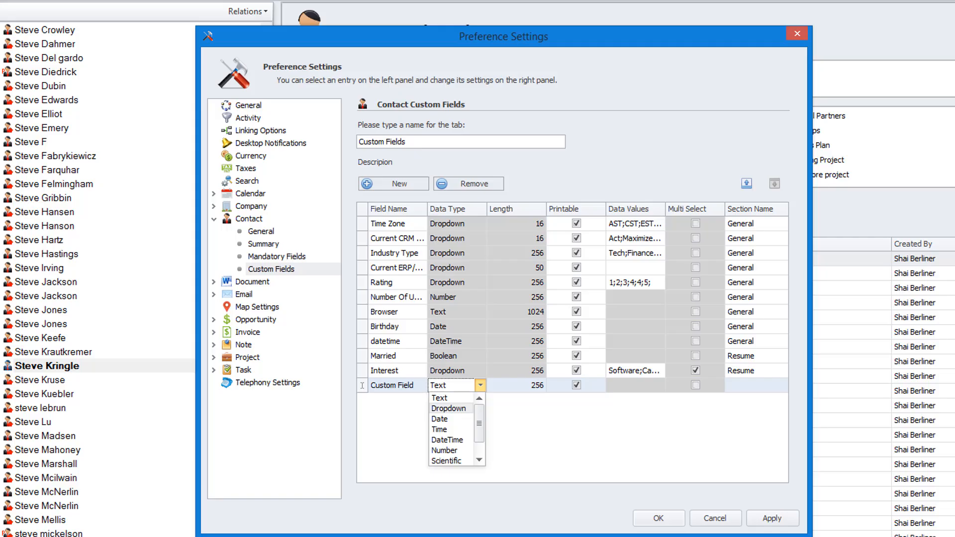
click(318, 536)
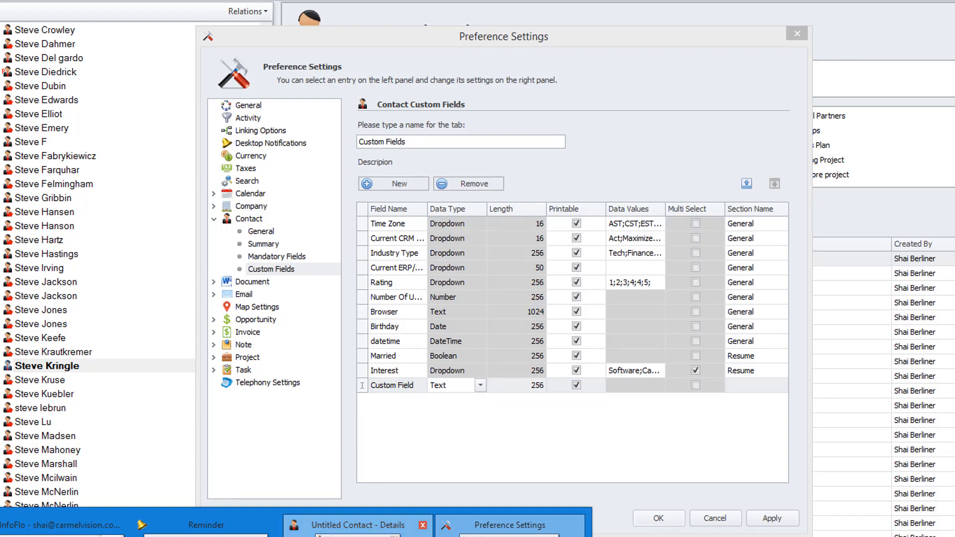
click(358, 533)
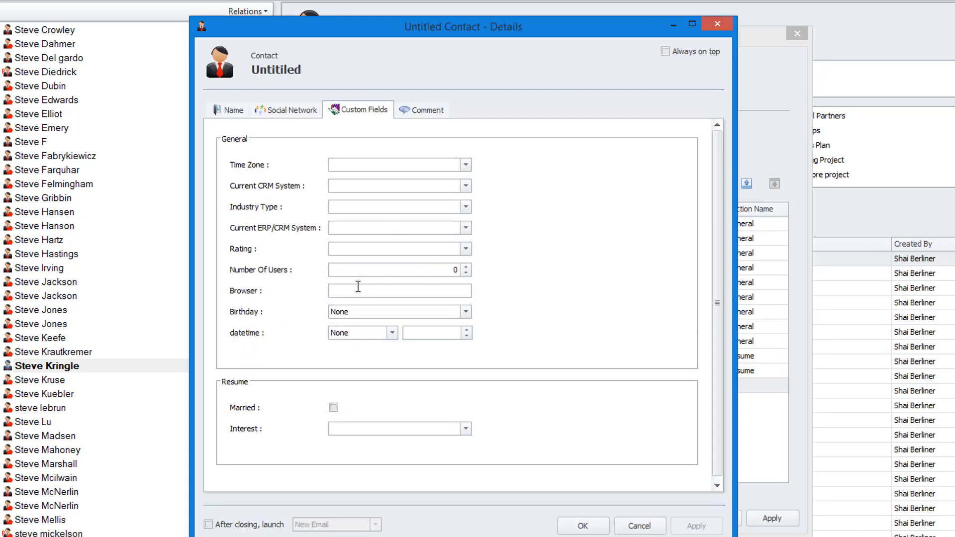
click(339, 291)
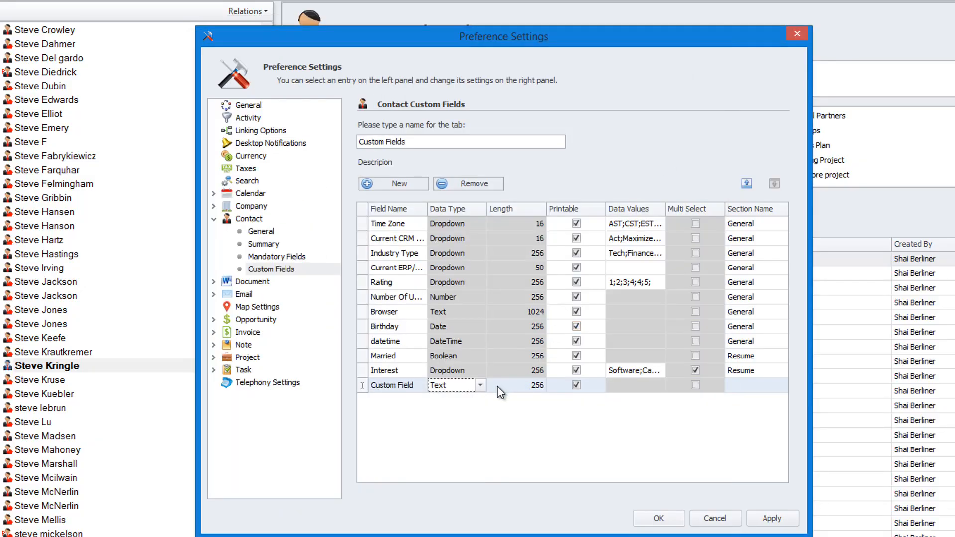
Check the Dropdown data type among the new field's choices and return to the untitled contact's custom fields
click(480, 386)
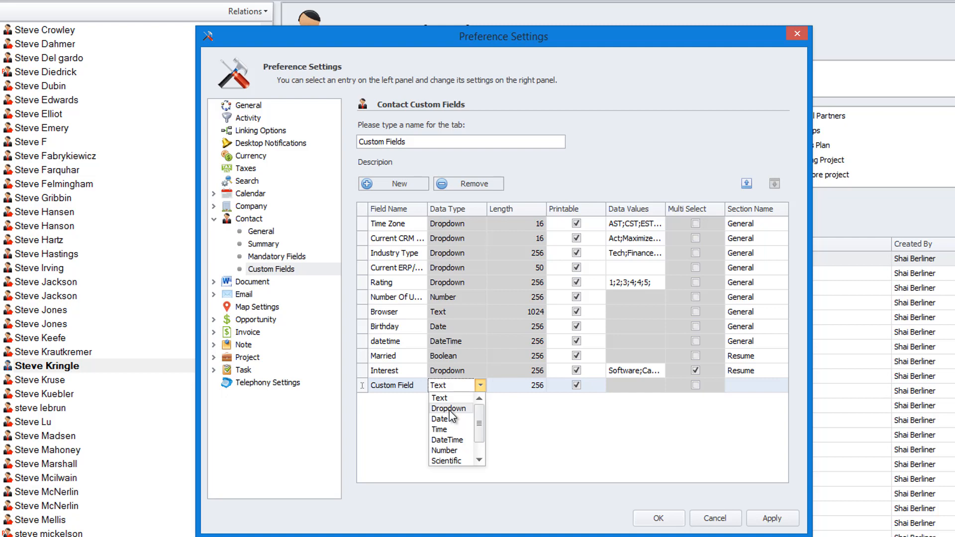
click(502, 398)
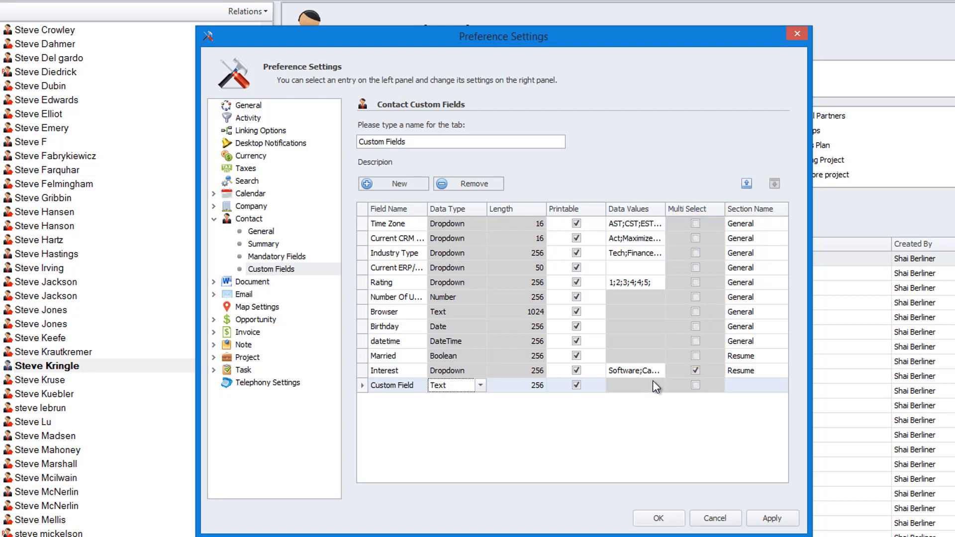
click(286, 536)
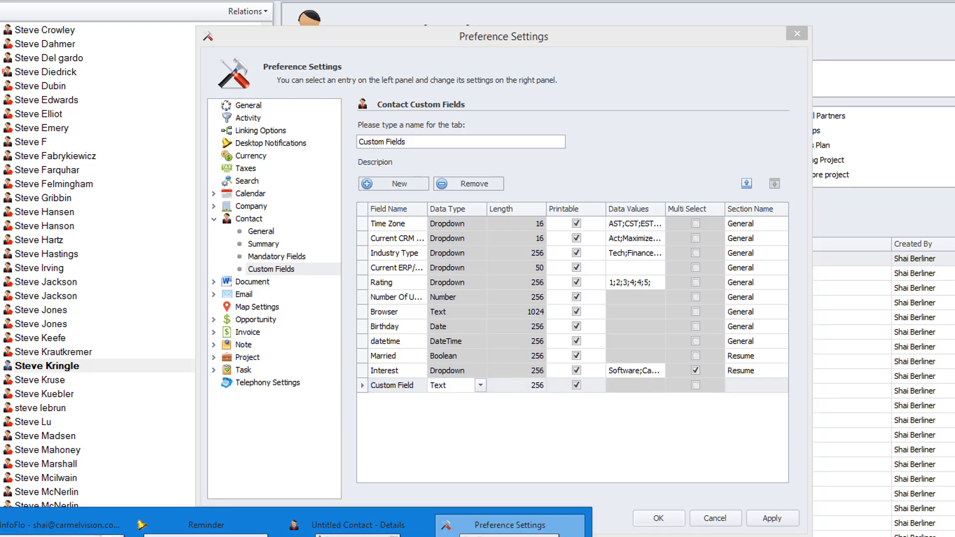
click(358, 533)
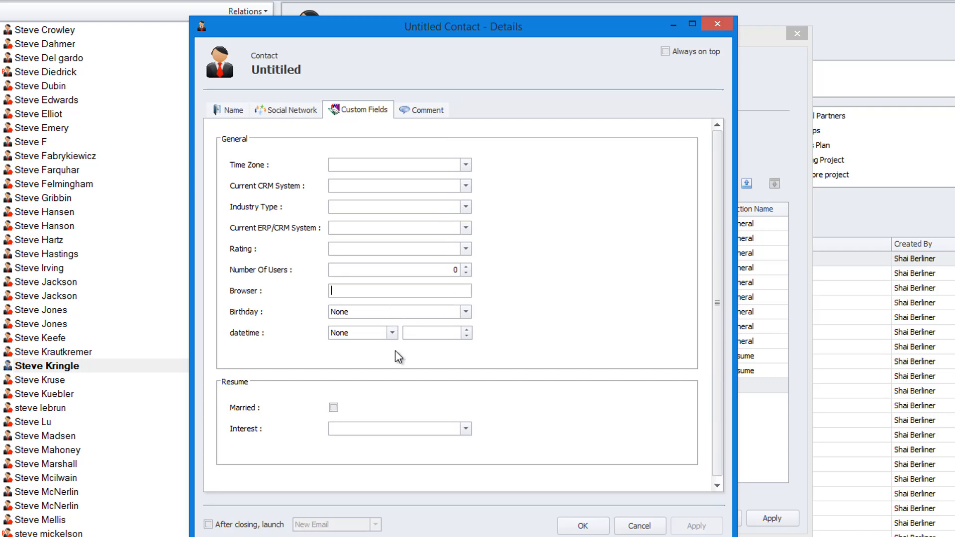
Try choosing Software and Cars in the untitled contact's multi-select Interest field and cancel the selection
click(465, 428)
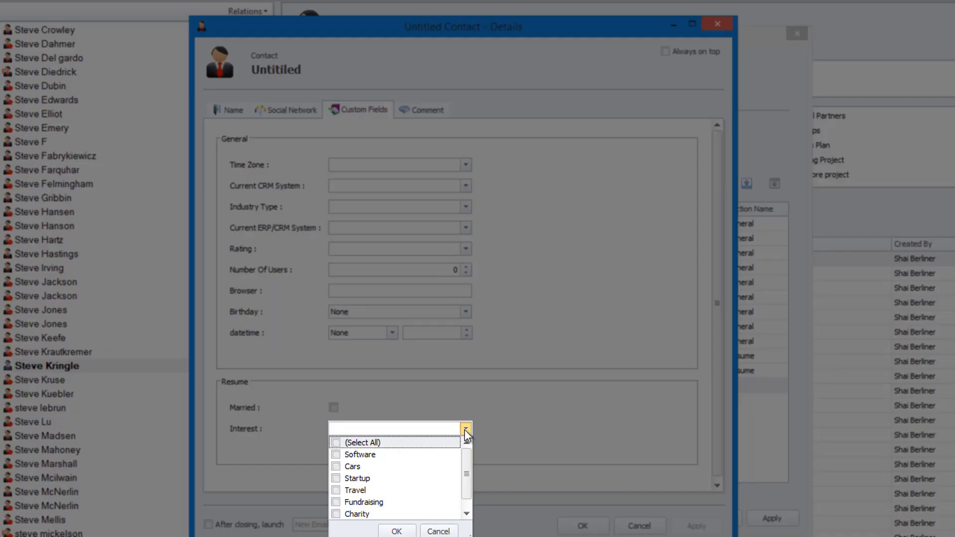
click(336, 442)
click(336, 442)
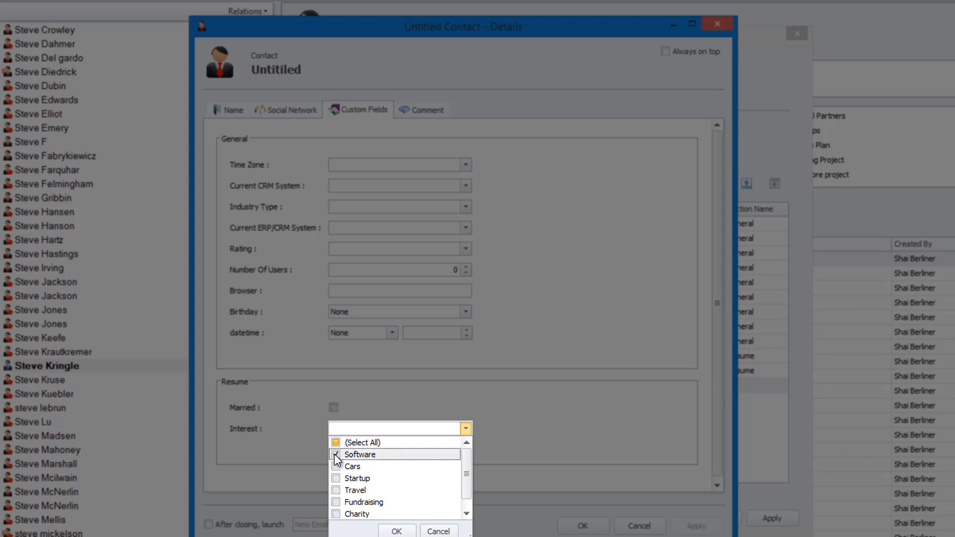
click(336, 466)
click(438, 531)
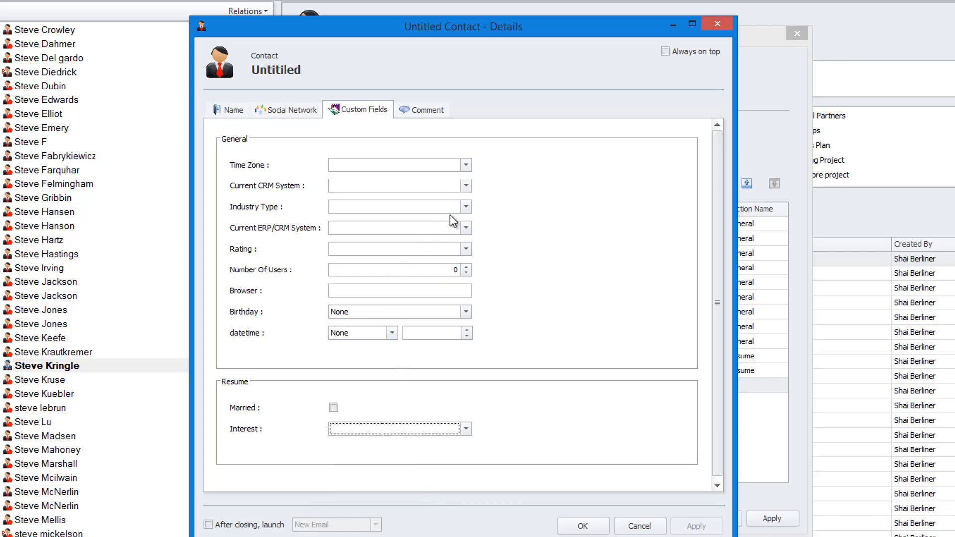
Set the untitled contact's Industry Type to Accounting and minimize the contact window
click(465, 207)
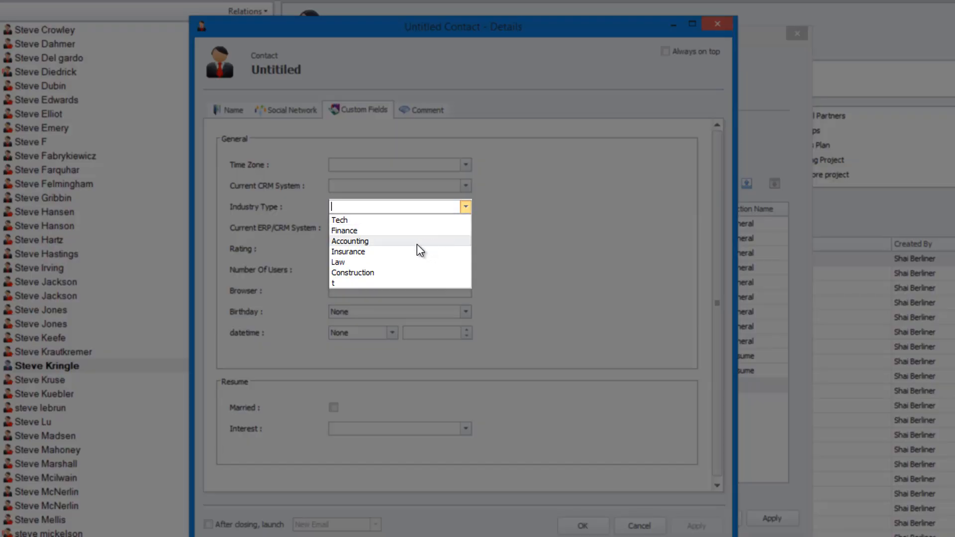
click(416, 242)
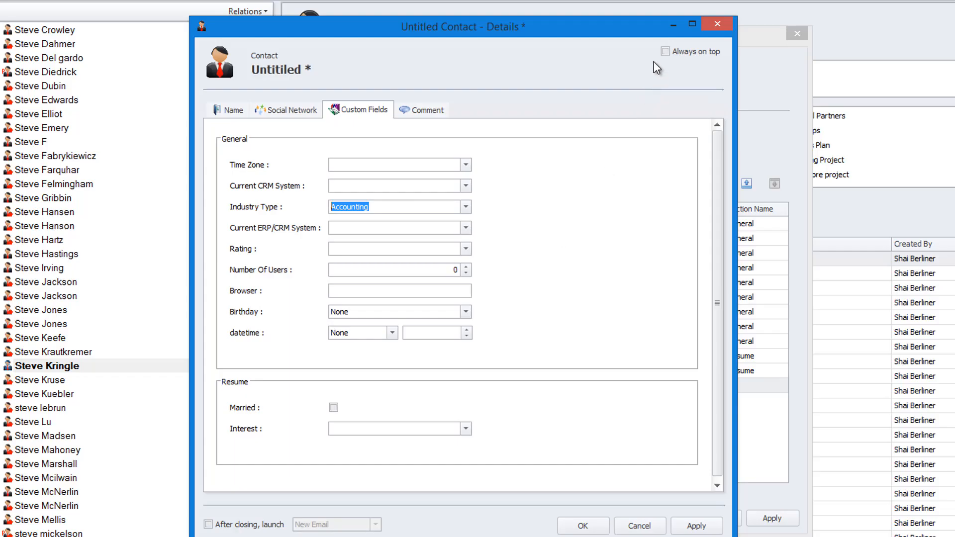
click(672, 25)
Review the remaining data types for the new field, and set the untitled contact's Number Of Users to 1,000
click(480, 385)
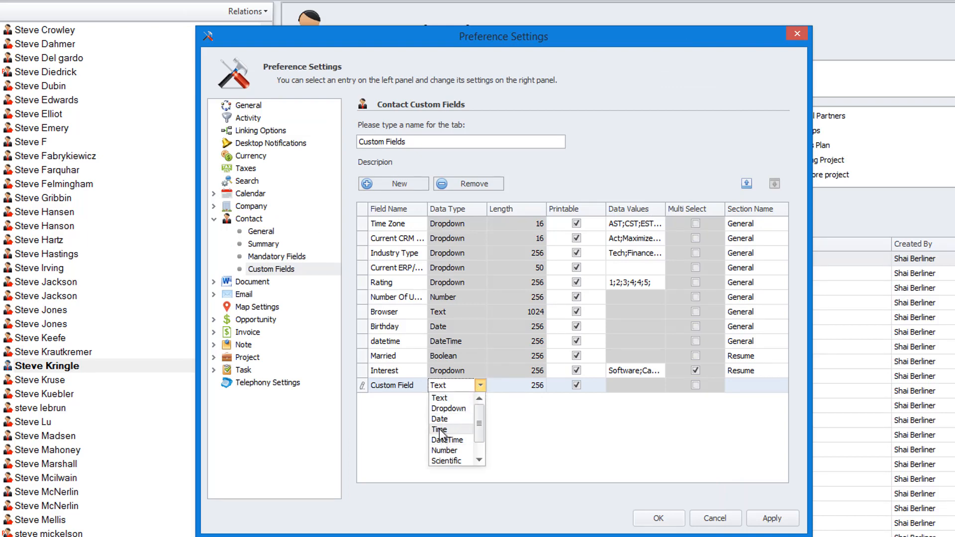
drag(478, 418, 479, 439)
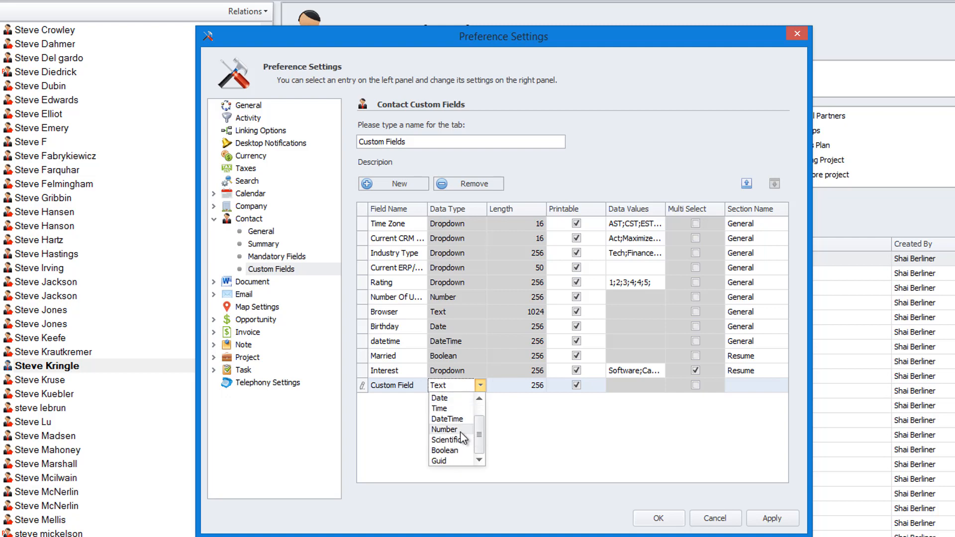
click(285, 536)
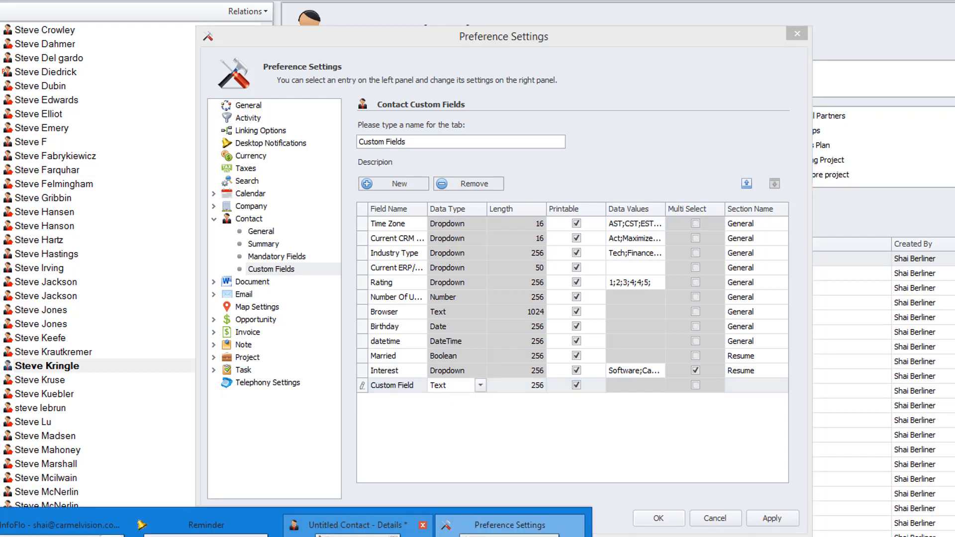
click(356, 534)
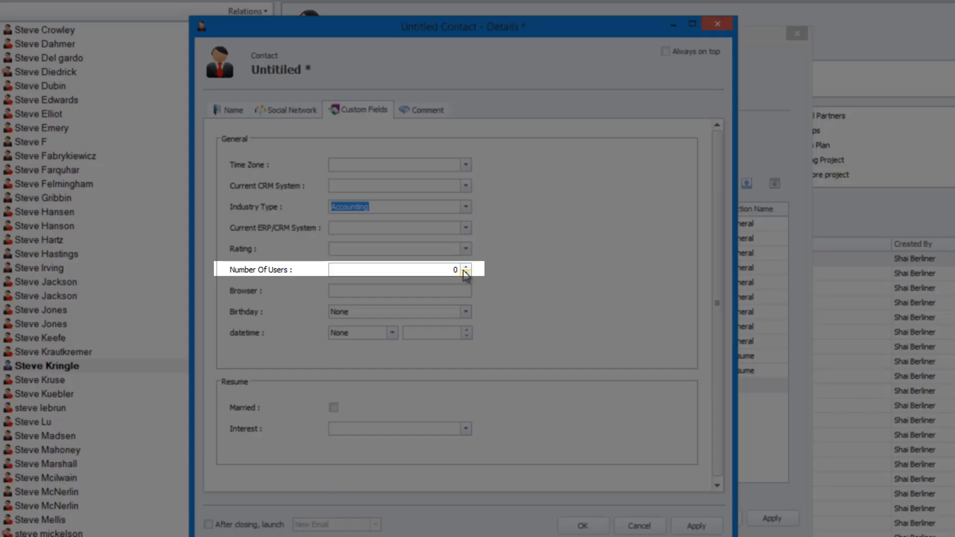
click(466, 267)
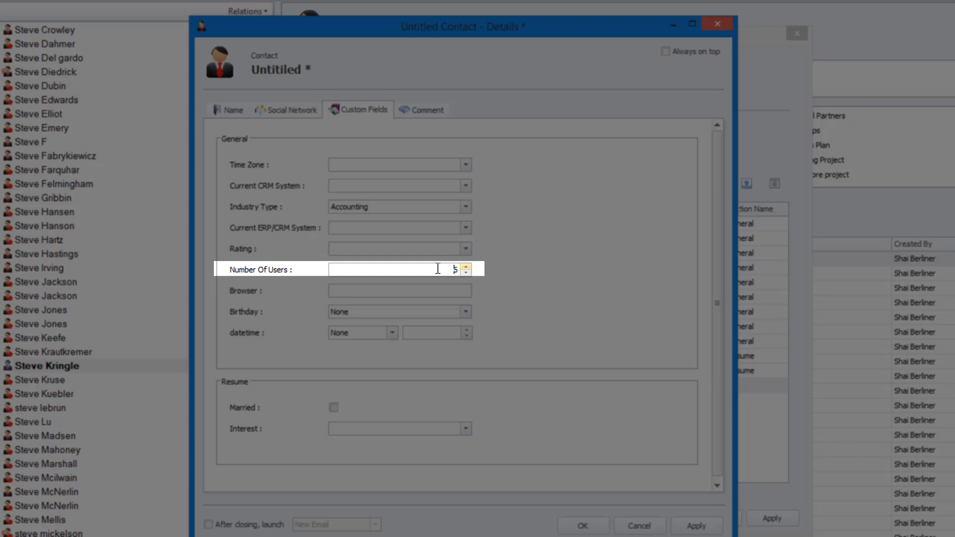
text(000)
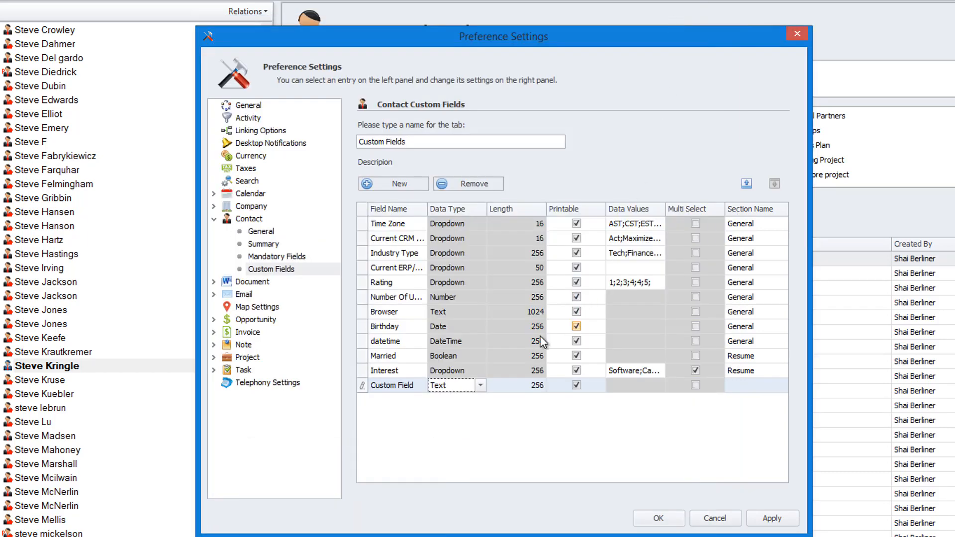
Check the Boolean data type for the new field and try toggling the Married checkbox in the untitled contact
click(479, 385)
drag(479, 423, 479, 436)
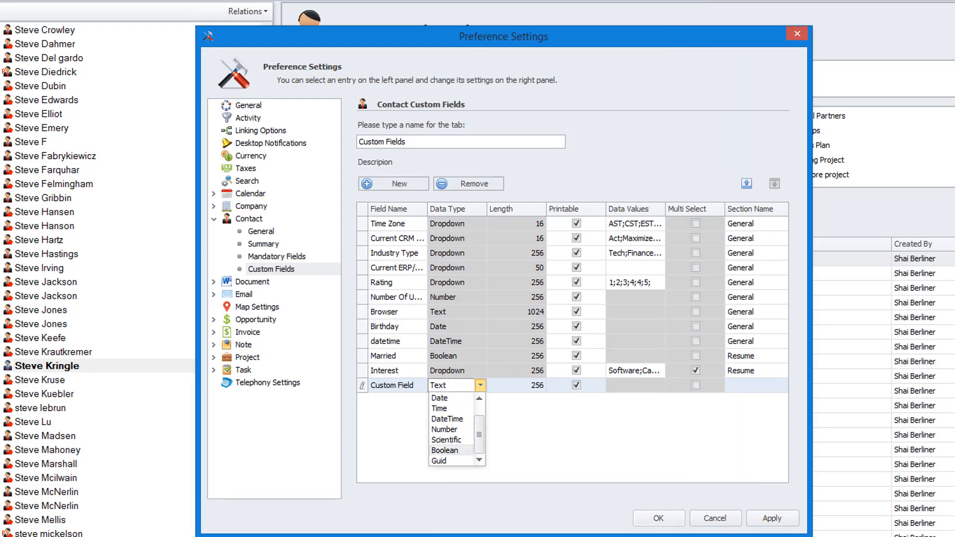
click(298, 536)
click(357, 530)
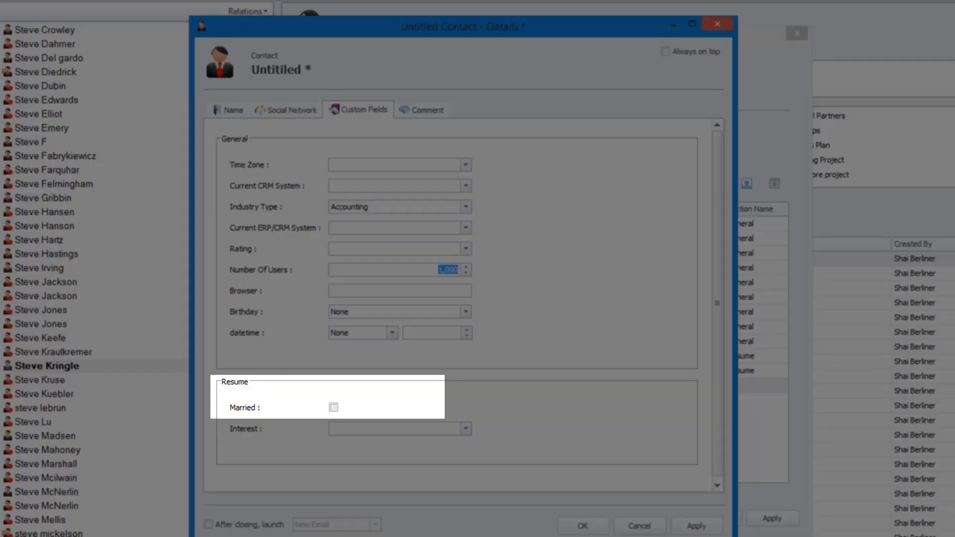
click(336, 409)
click(336, 407)
click(671, 24)
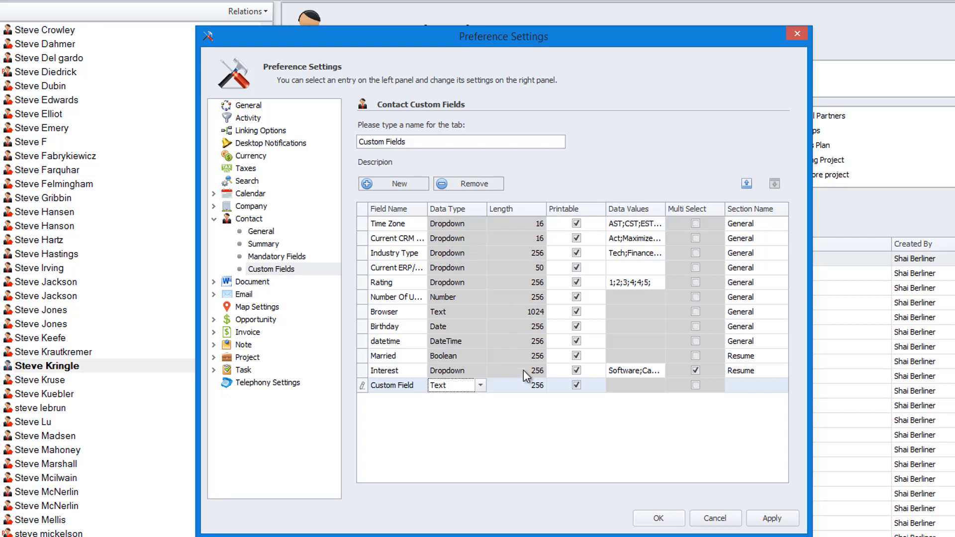
Check the new custom field's length setting and set its data type to Dropdown
click(531, 385)
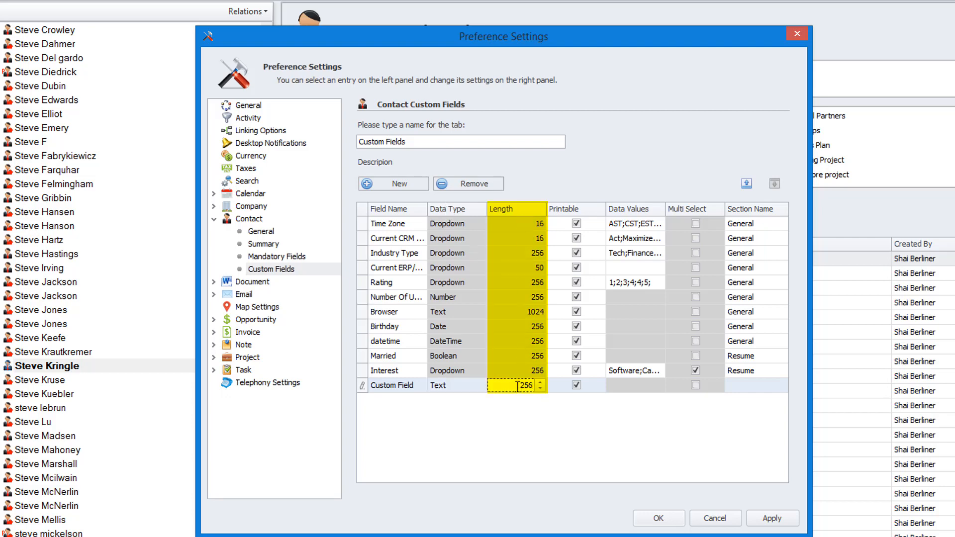
drag(517, 386, 535, 386)
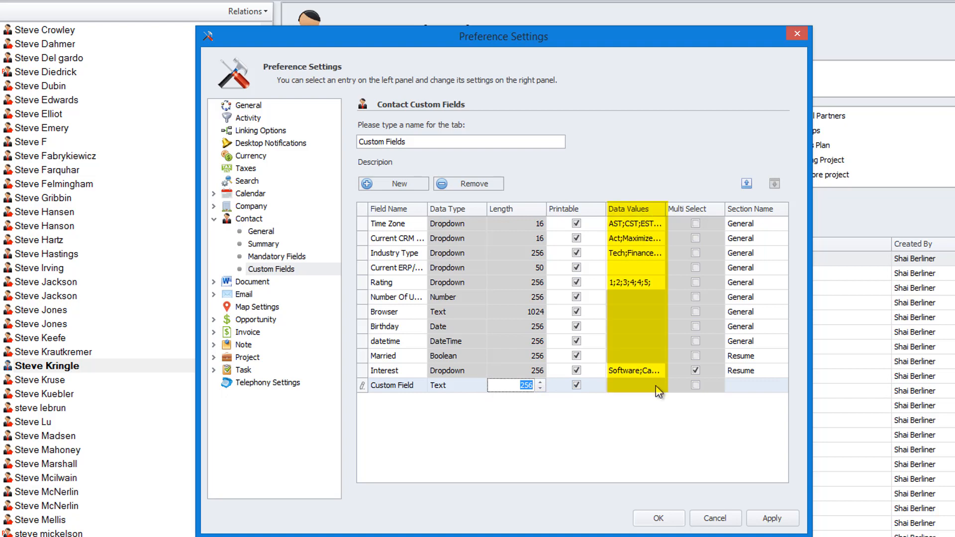
click(454, 392)
click(455, 391)
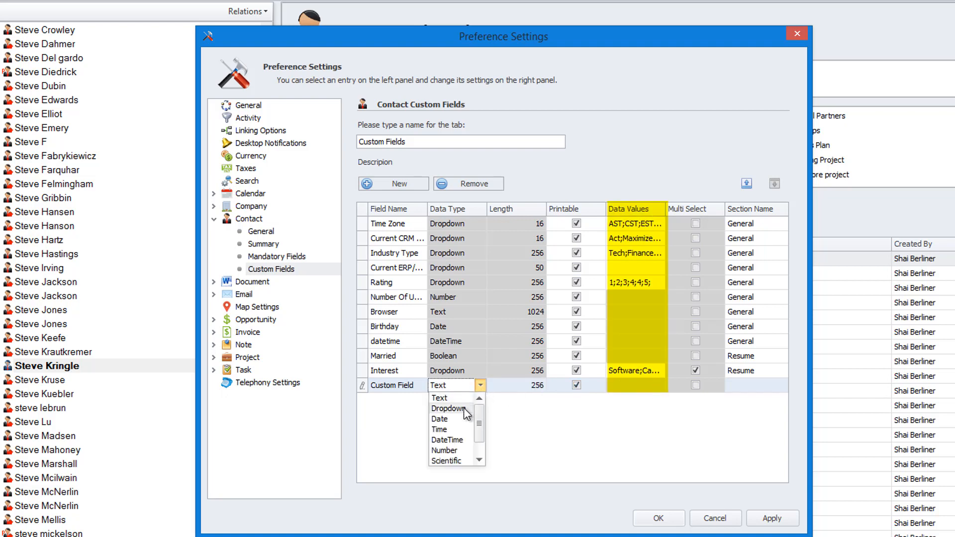
click(447, 408)
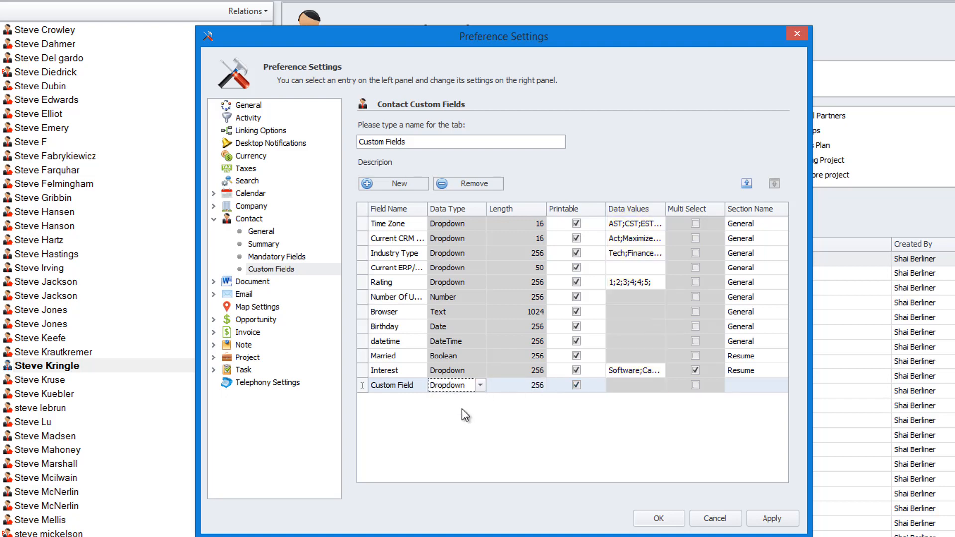
Try entering the numbers 1 to 8, one per line, as the new field's dropdown values and cancel the entry
click(630, 386)
drag(109, 77, 250, 68)
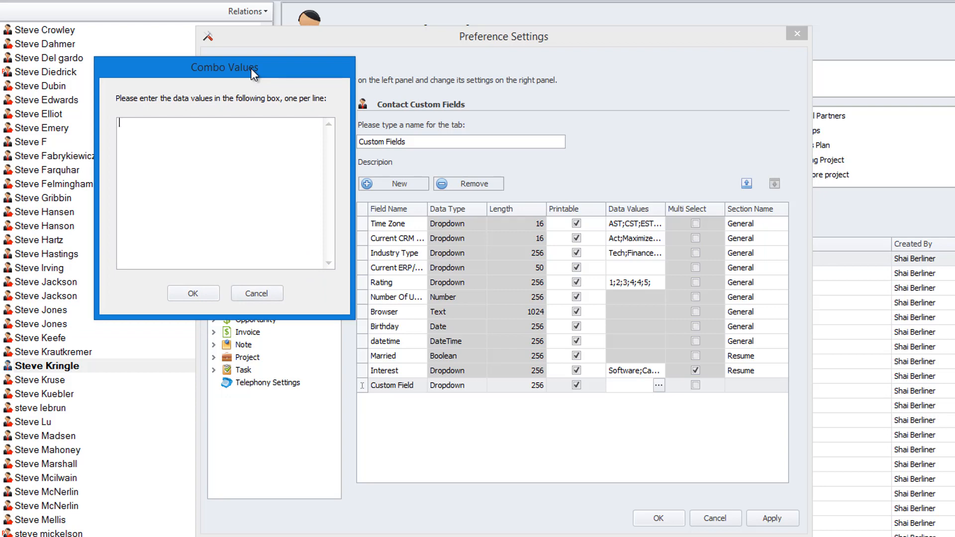
text(1)
key(Return)
text(2)
key(Return)
text(3)
key(Return)
text(4)
key(Return)
text(5)
key(Return)
text(6 )
text(6)
key(Return)
text(7)
key(Return)
text(8)
key(Return)
drag(124, 199, 120, 113)
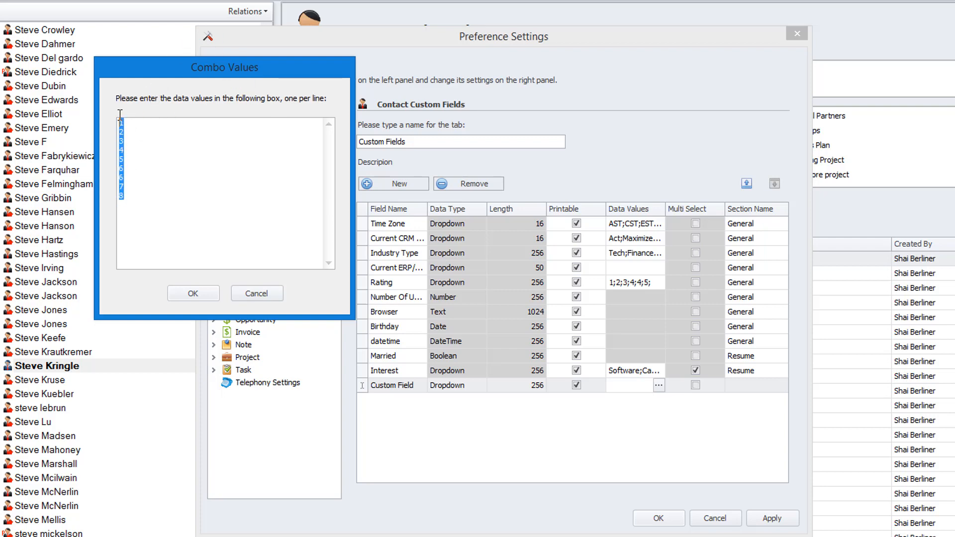
click(256, 294)
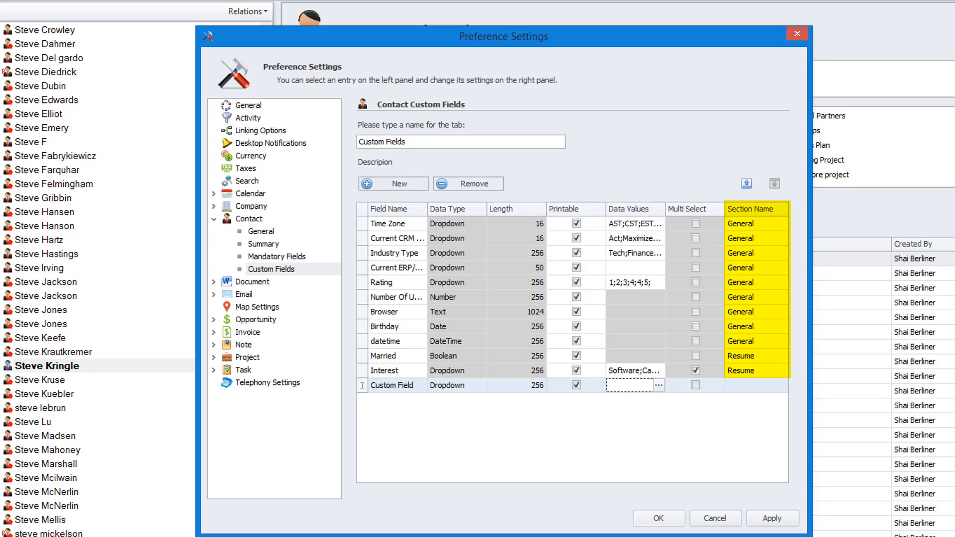
Look at how the untitled contact's custom fields are grouped by section name, and minimize the contact window
click(285, 536)
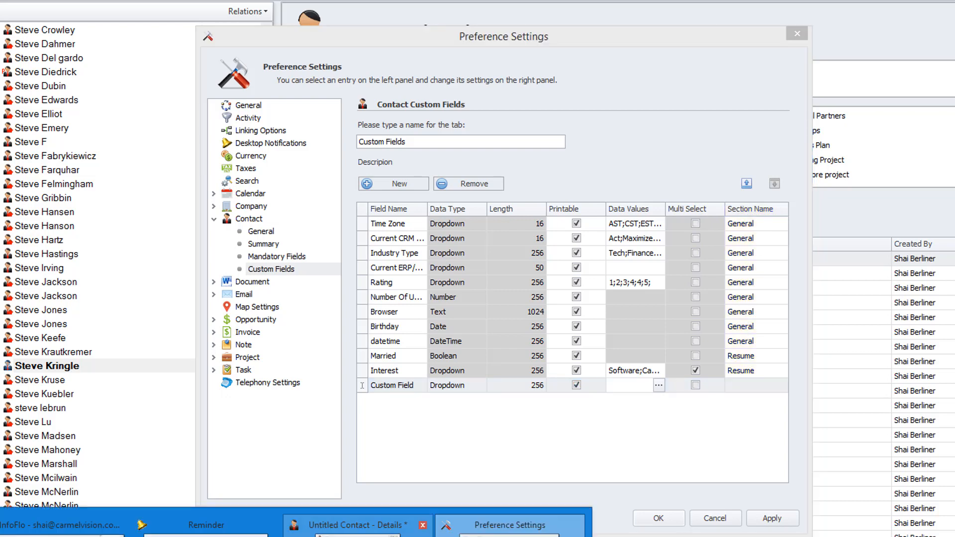
click(348, 525)
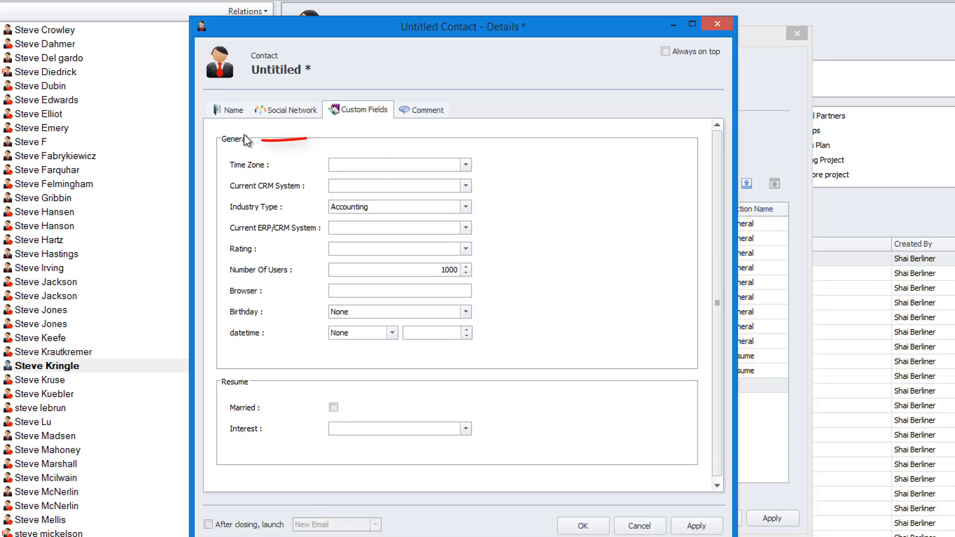
click(672, 24)
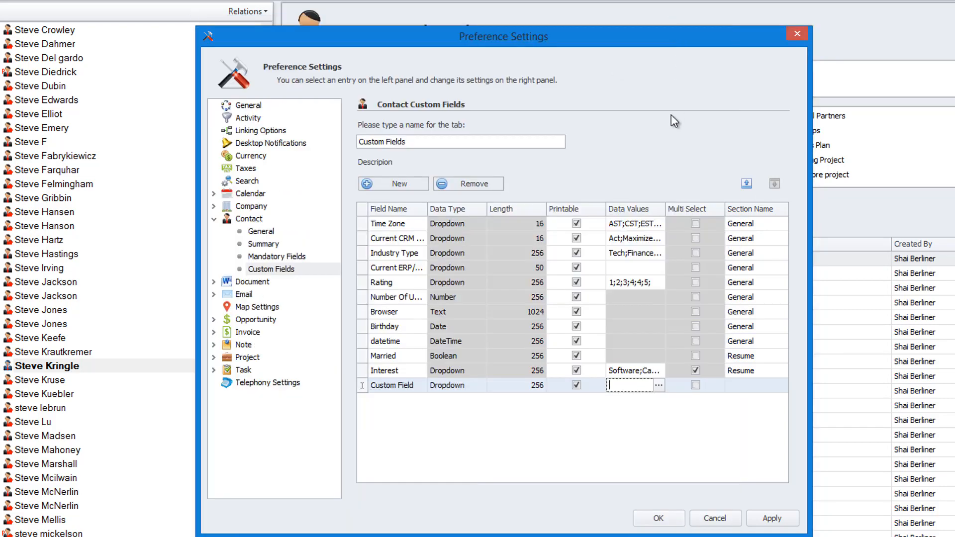
Move the Rating field up one position in the contact custom fields list
click(397, 383)
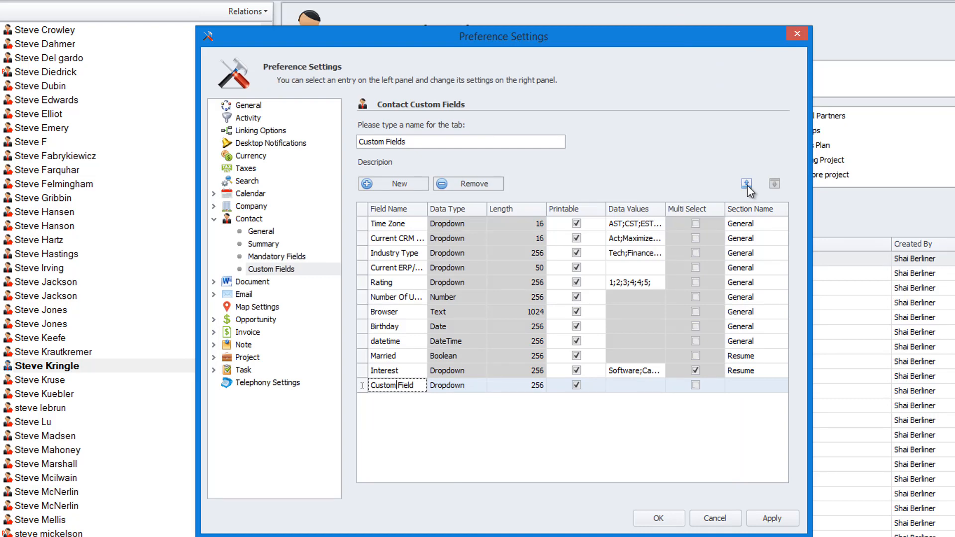
click(383, 373)
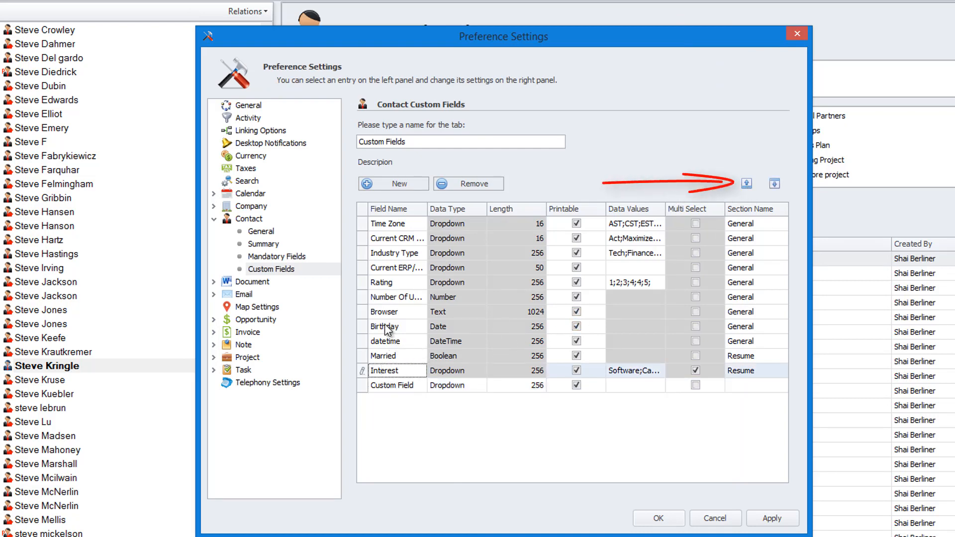
click(386, 287)
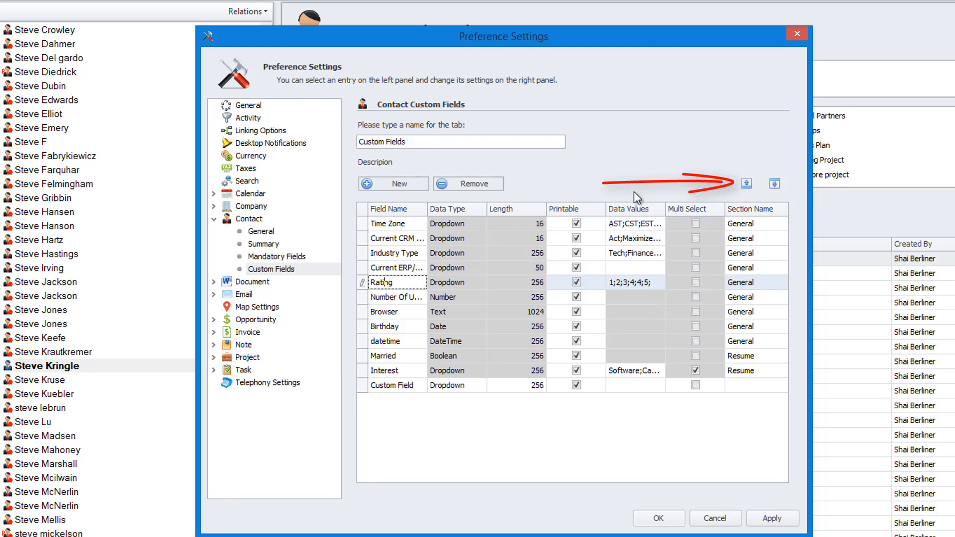
click(747, 184)
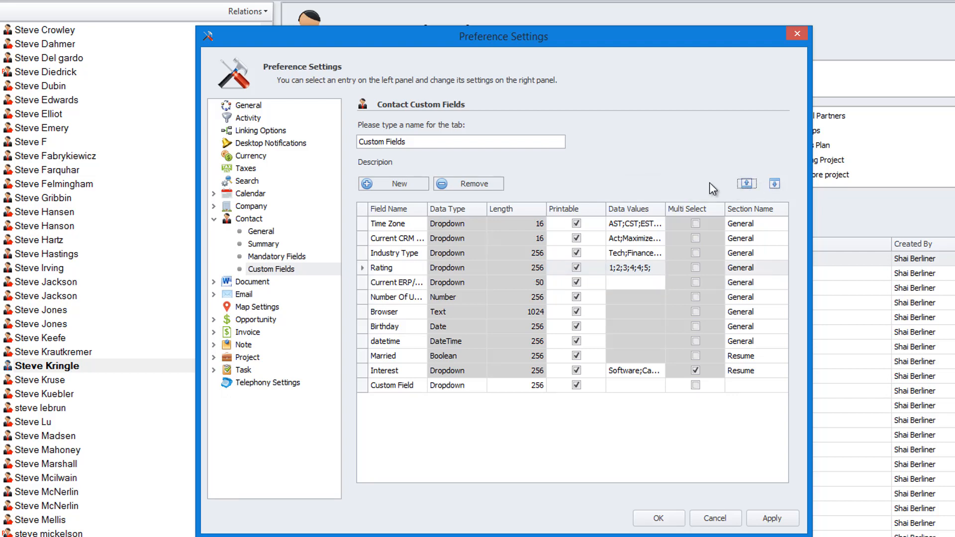
Compare the custom tab name in the preferences with the Custom Fields tab in the untitled contact
drag(425, 142, 356, 141)
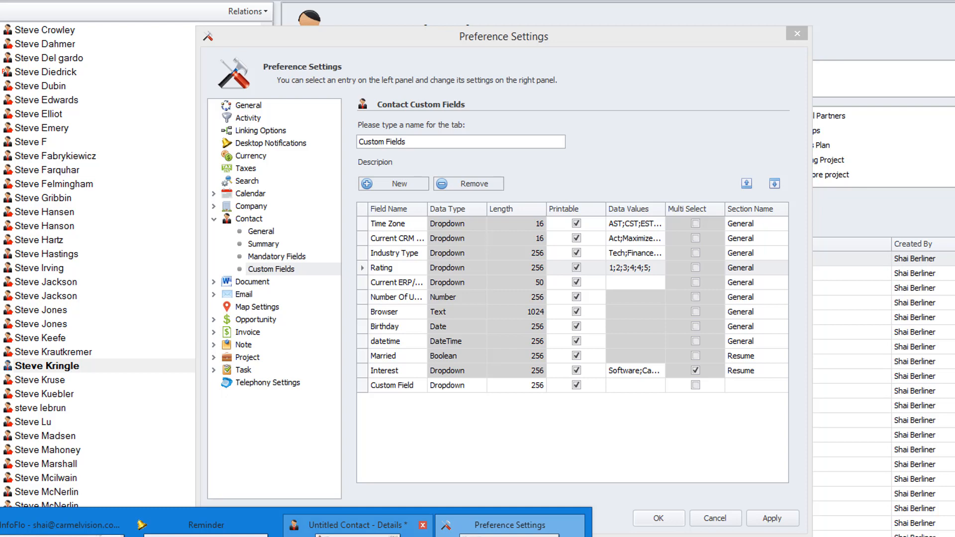
click(343, 525)
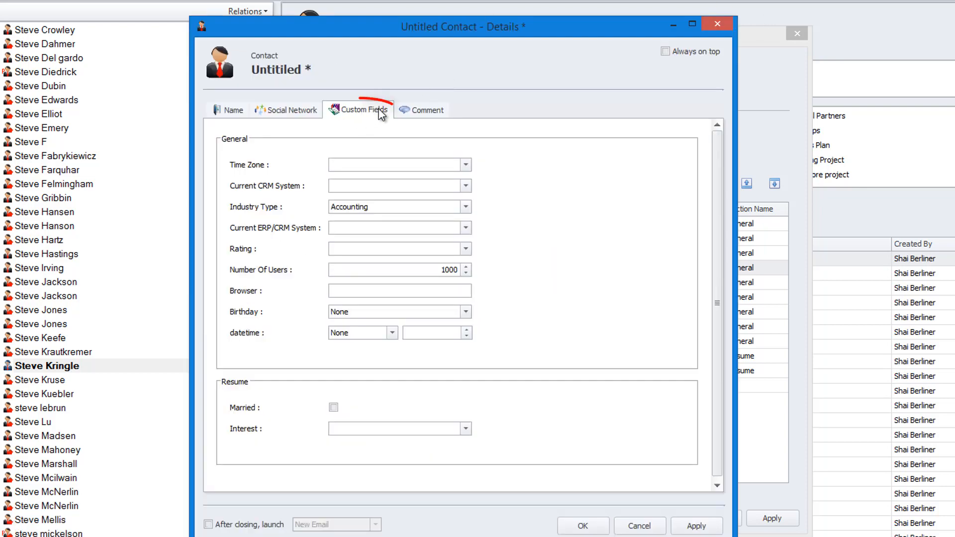
click(230, 115)
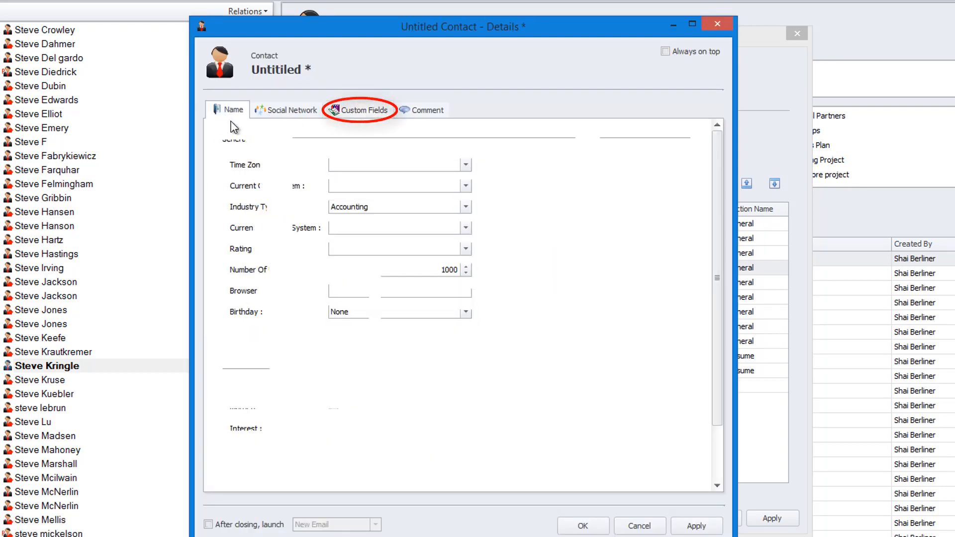
click(360, 112)
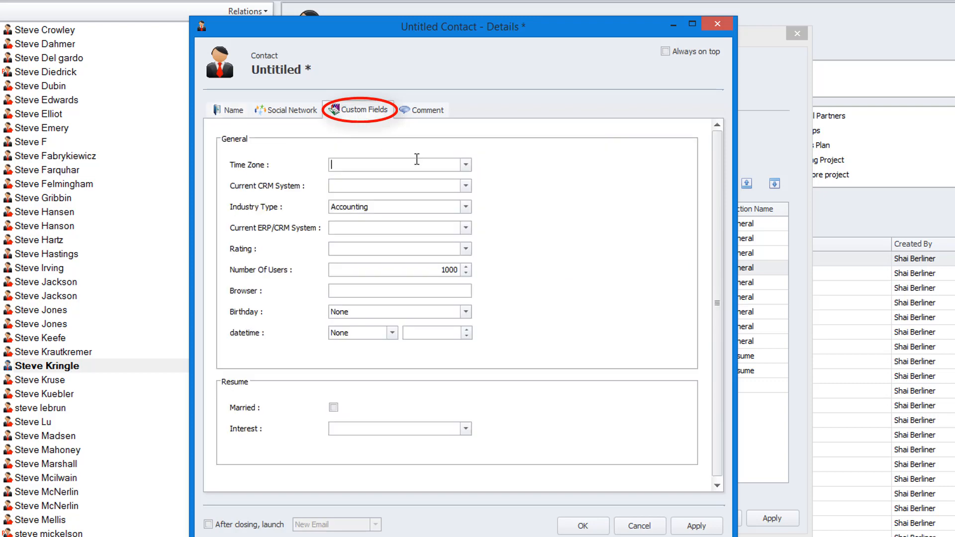